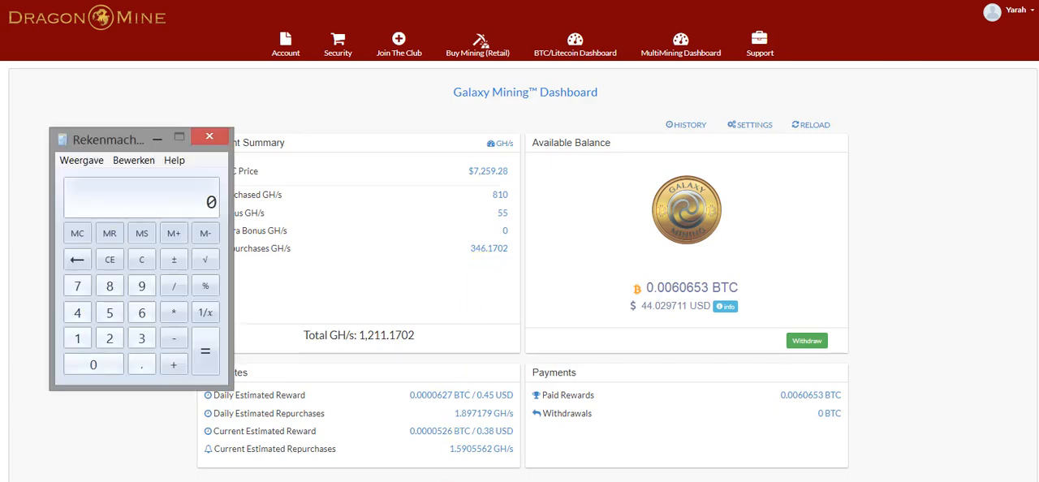
- Enter the repurchased amount 346,1702 and begin a multiplication with it
click(141, 338)
click(77, 312)
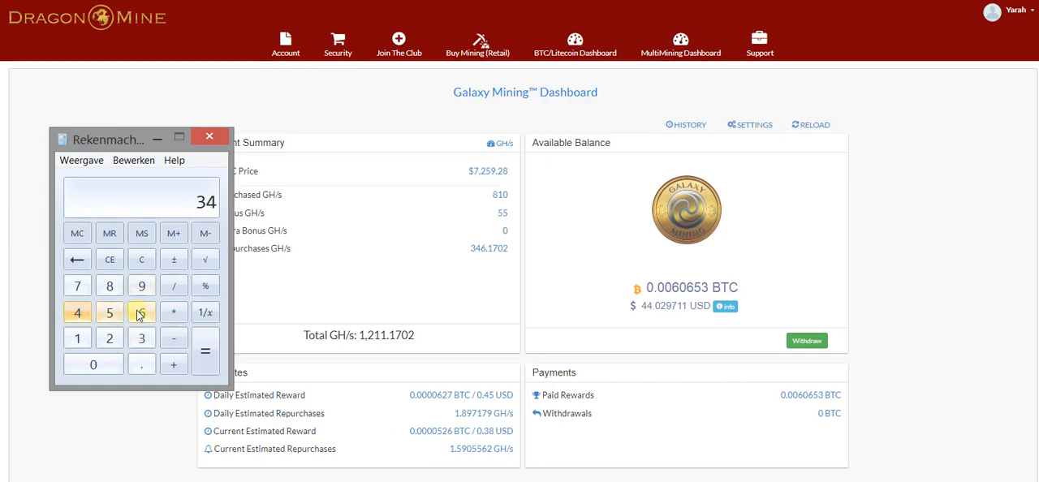
click(141, 312)
click(141, 365)
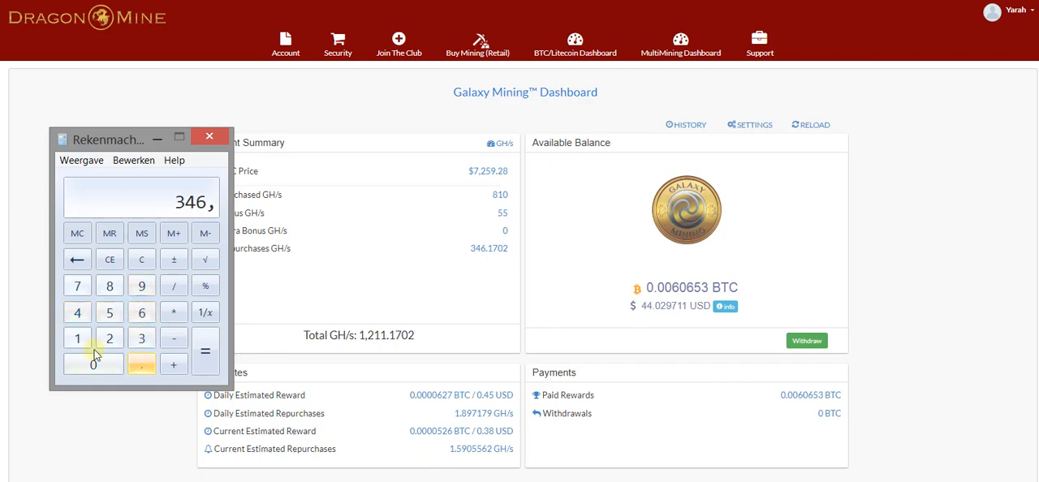
click(77, 338)
click(77, 286)
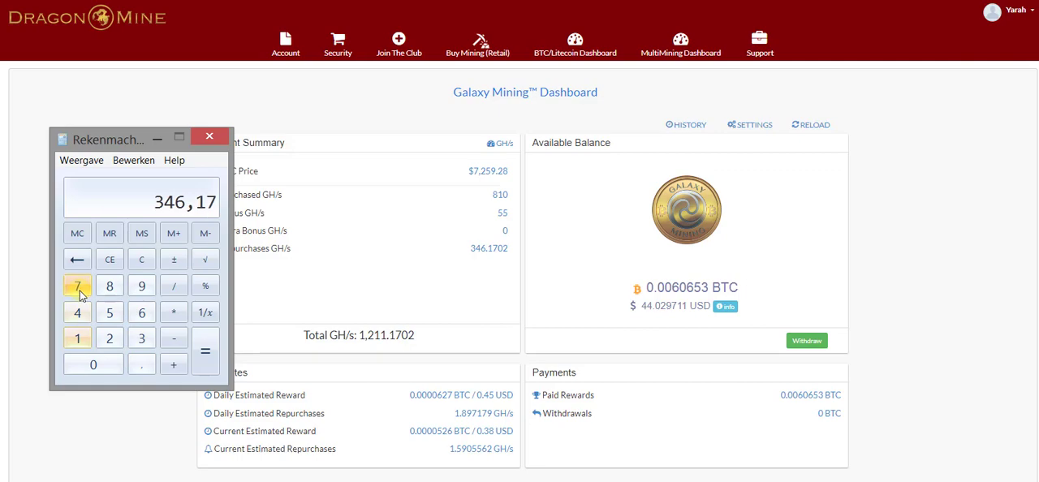
click(92, 364)
click(110, 339)
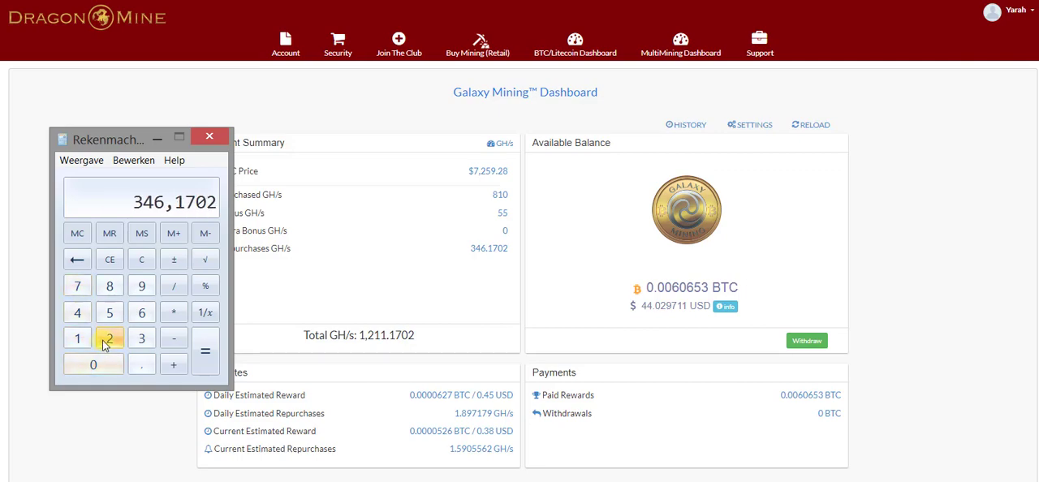
click(174, 313)
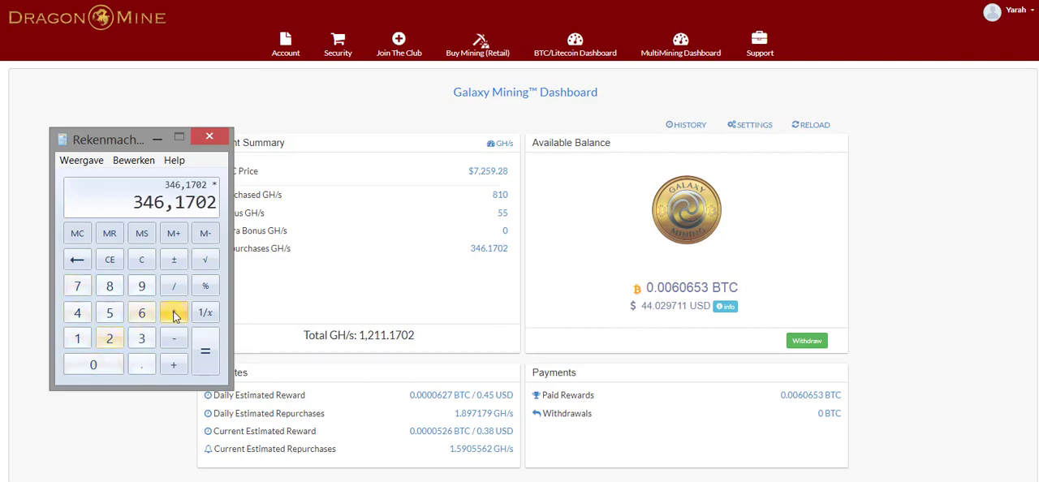
- Minimize the calculator and show the Buy Mining (Retail) page with Levels 1–5 per-GH/s prices
click(159, 139)
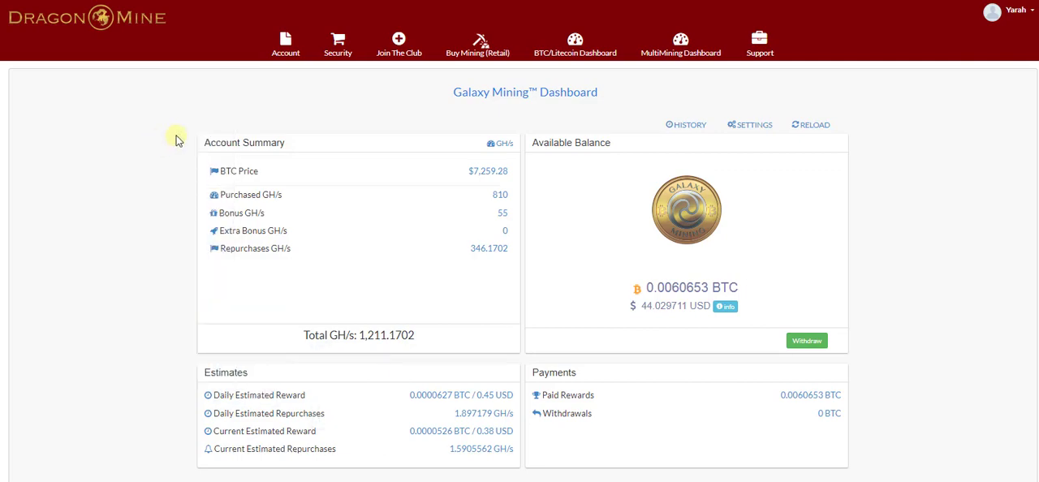
click(470, 47)
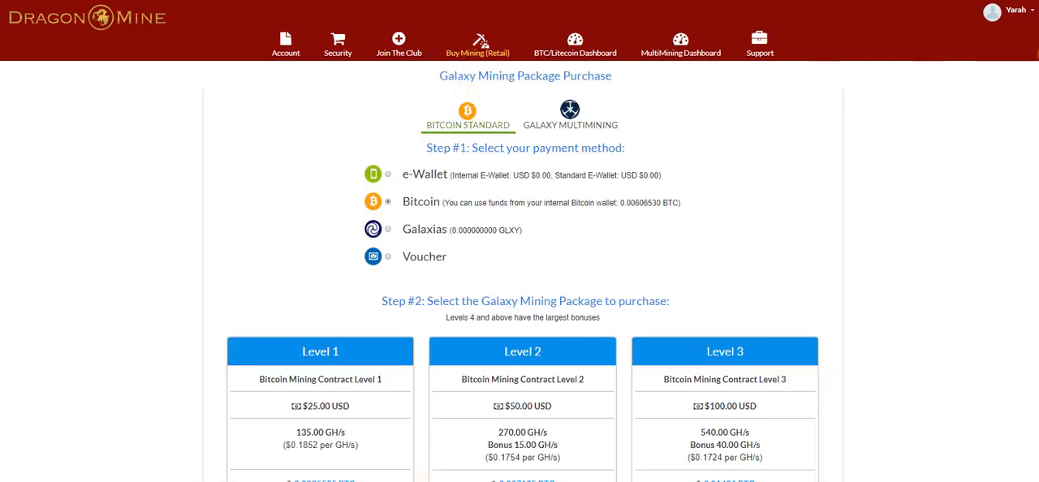
scroll(519, 243, down, 3)
scroll(520, 244, down, 3)
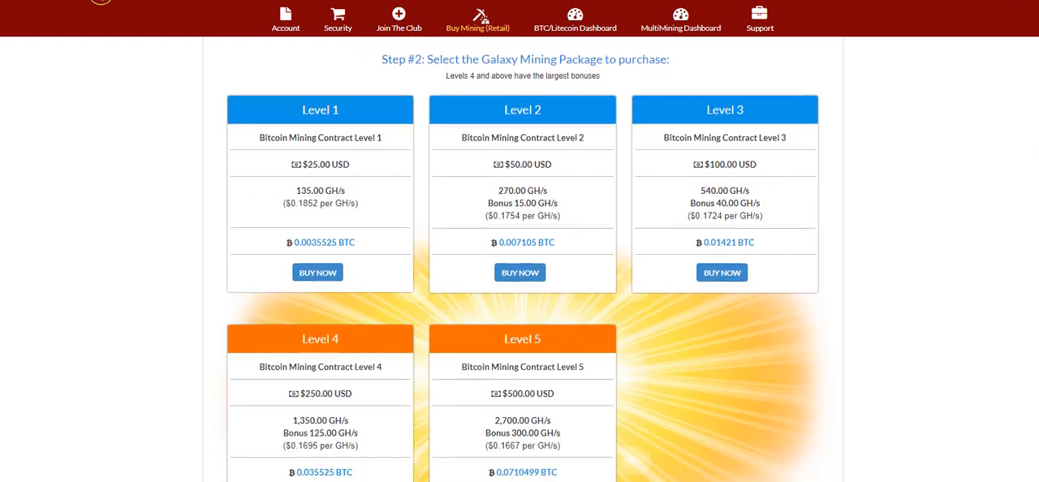
scroll(1032, 174, down, 1)
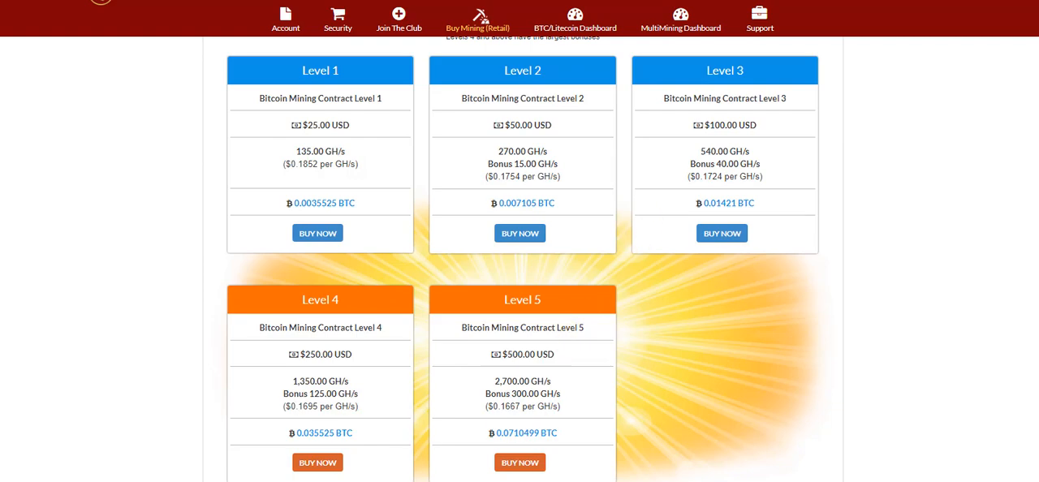
- Restore the calculator and multiply by the Level 3 rate 0,1724, giving 59,67974248
key(alt+Tab)
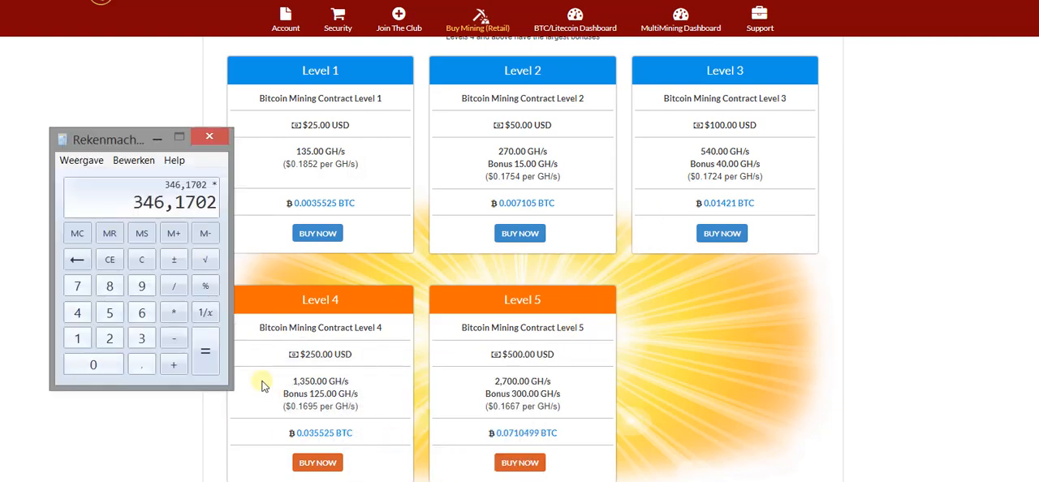
click(93, 364)
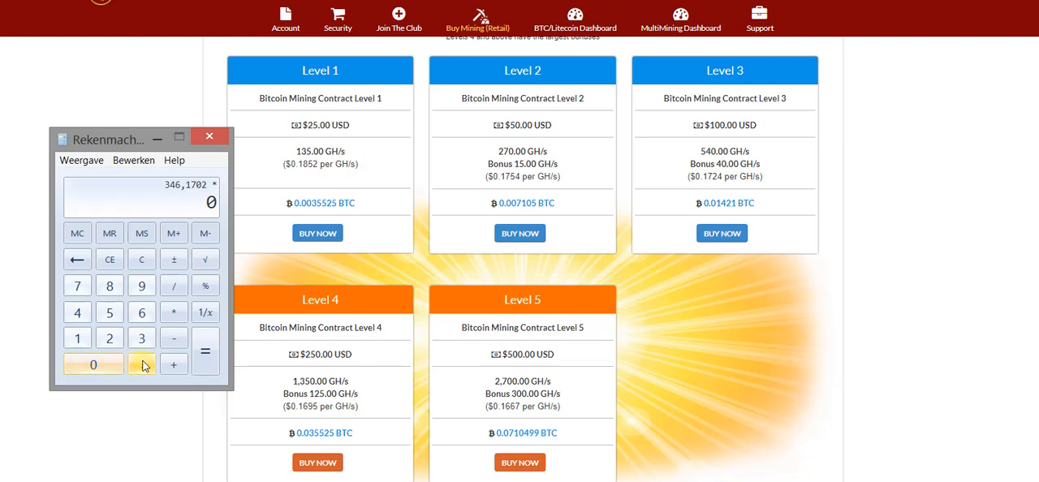
click(142, 364)
click(77, 338)
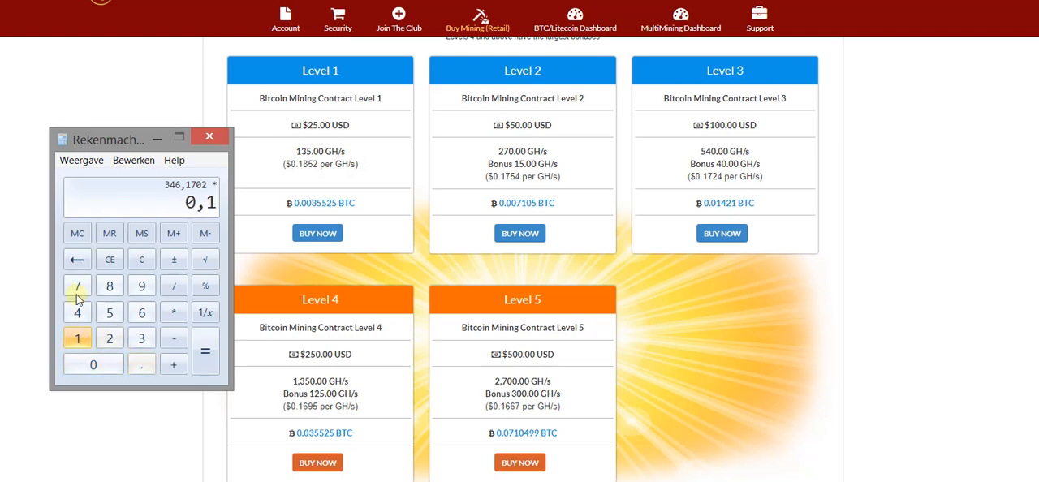
click(77, 285)
click(110, 339)
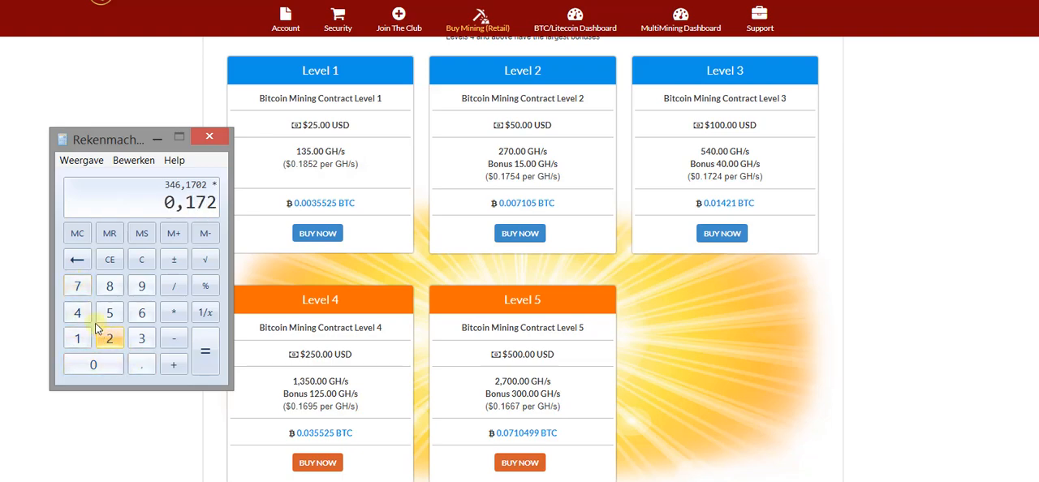
click(77, 313)
click(205, 351)
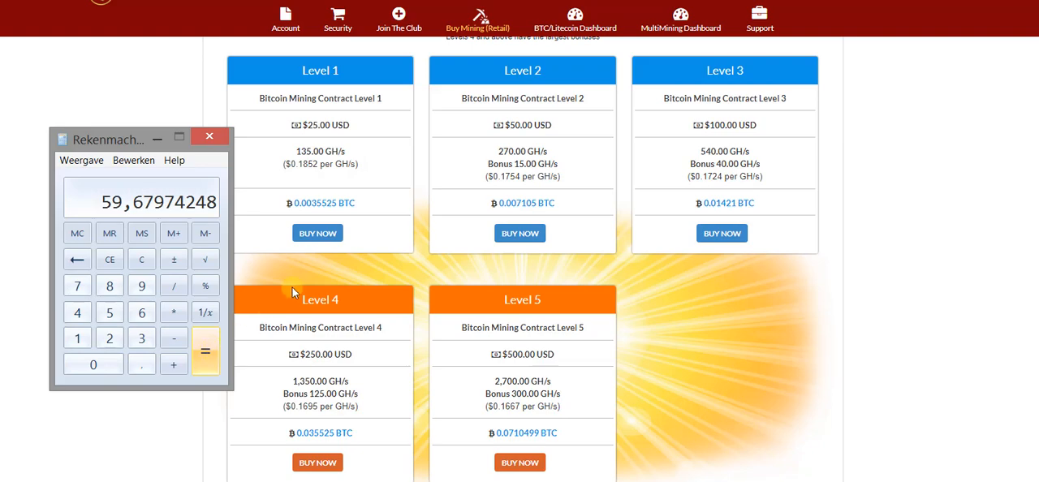
scroll(576, 29, up, 1)
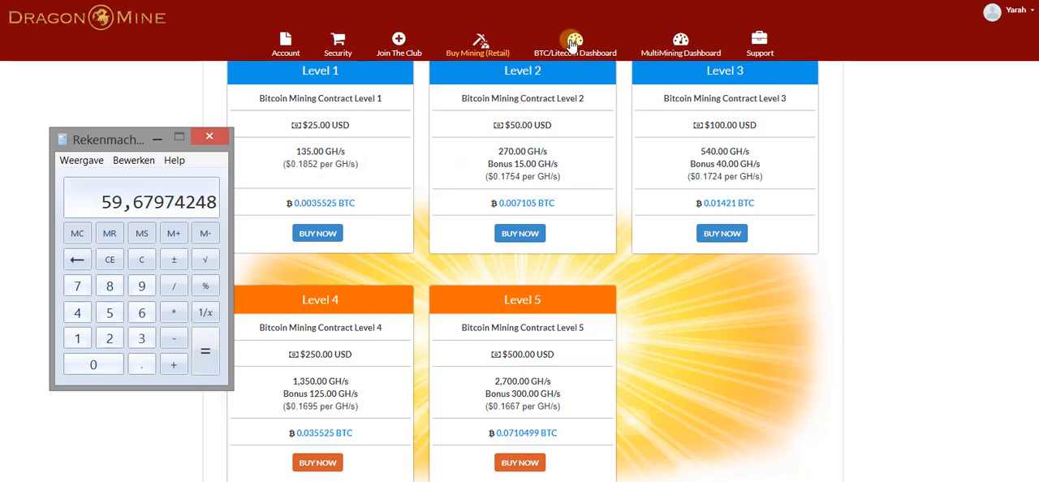
- Return to the BTC/Litecoin Dashboard with its earning summary of purchases, re-purchases and rewards
click(574, 40)
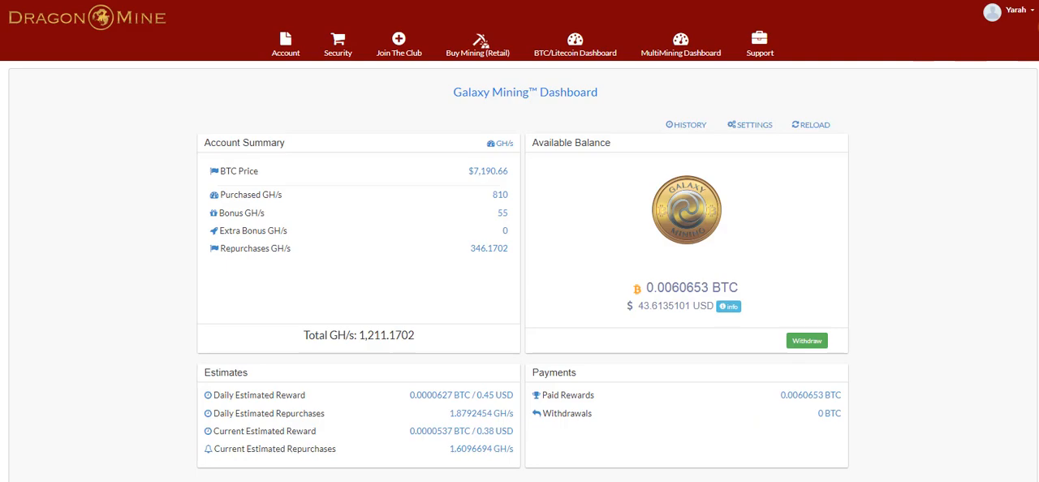
scroll(519, 284, down, 5)
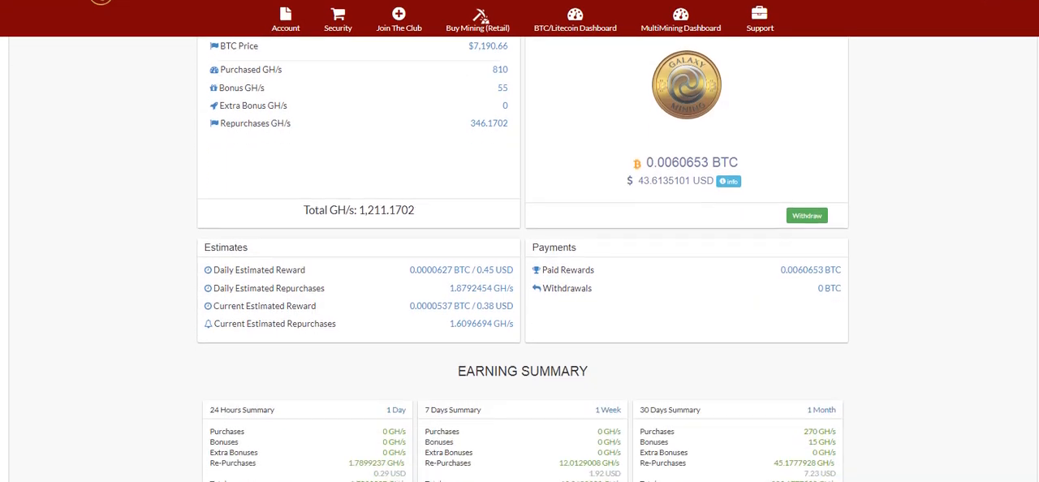
scroll(841, 205, down, 1)
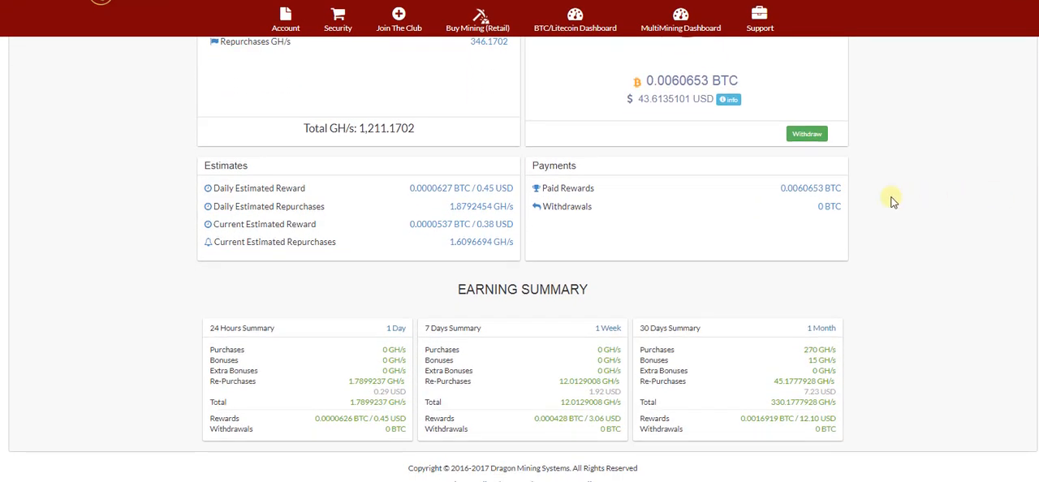